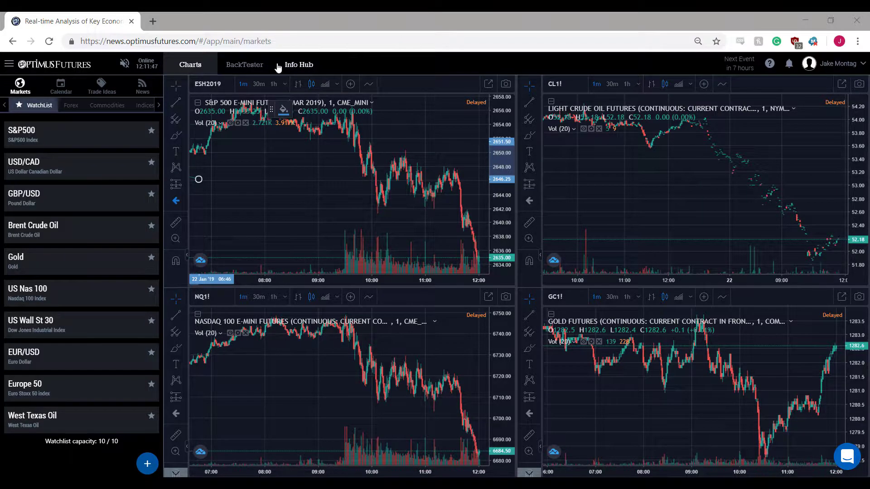
Step: Open the economic calendar and show the details of today's 04:30 GBP Average Earnings Index +Bonus event
{"action": "left_click", "coordinate": [59, 80]}
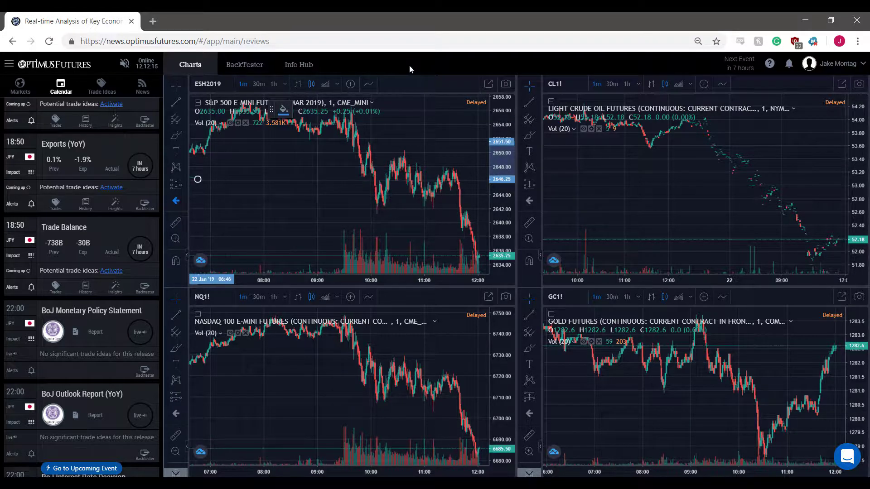
{"action": "scroll", "coordinate": [83, 117], "scroll_direction": "up", "scroll_amount": 3}
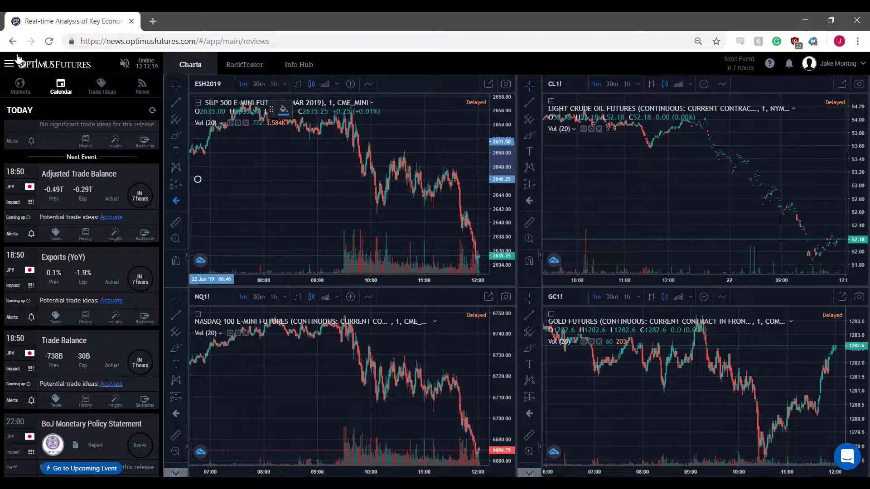
{"action": "scroll", "coordinate": [90, 128], "scroll_direction": "up", "scroll_amount": 5}
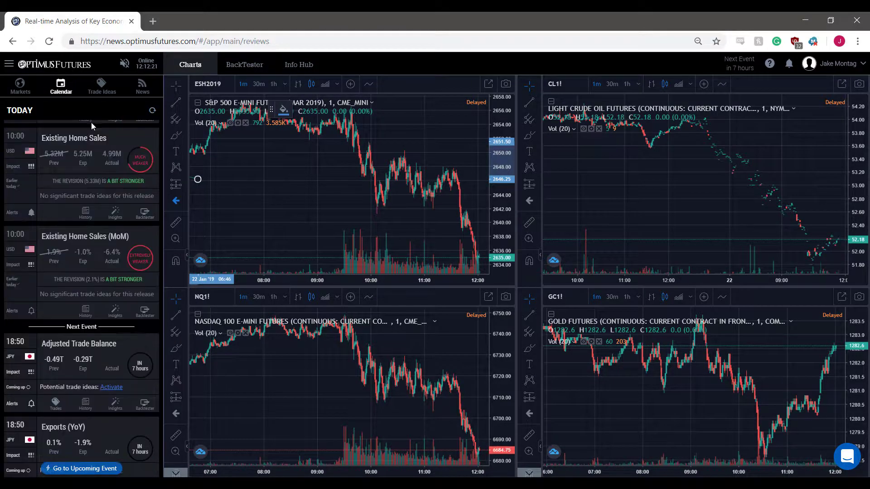
{"action": "scroll", "coordinate": [108, 163], "scroll_direction": "up", "scroll_amount": 3}
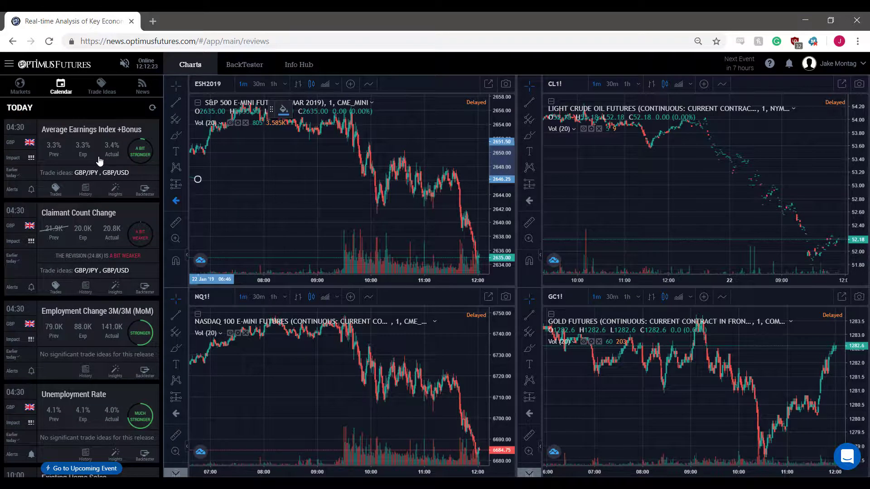
{"action": "left_click", "coordinate": [91, 132]}
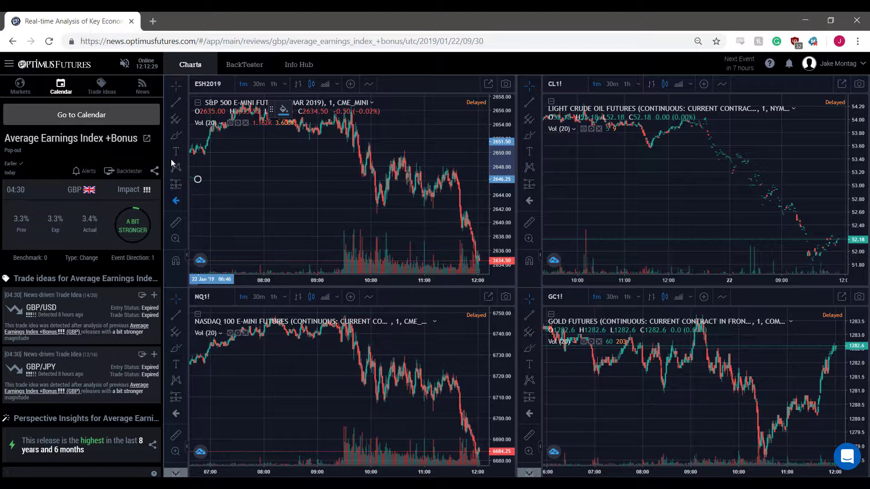
Step: Pop out the Average Earnings Index +Bonus event into its own window, placed beside the sidebar, and look through its details
{"action": "left_click", "coordinate": [146, 141]}
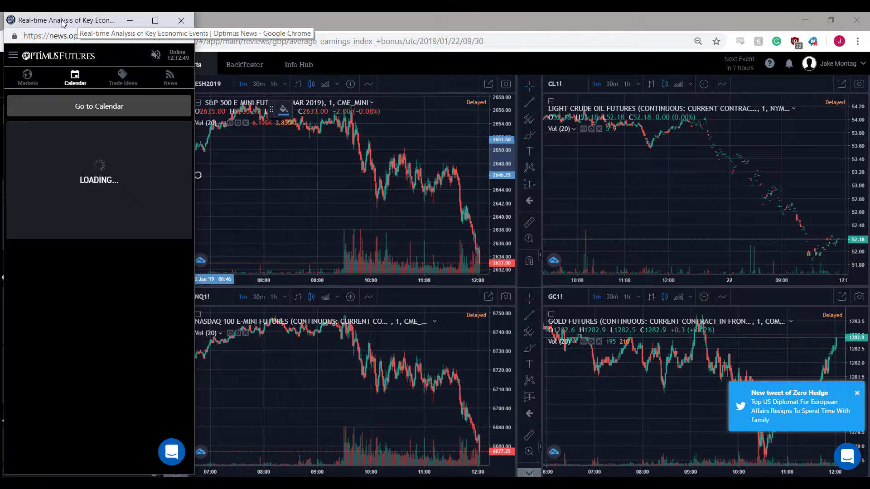
{"action": "left_click_drag", "start_coordinate": [63, 23], "coordinate": [238, 47]}
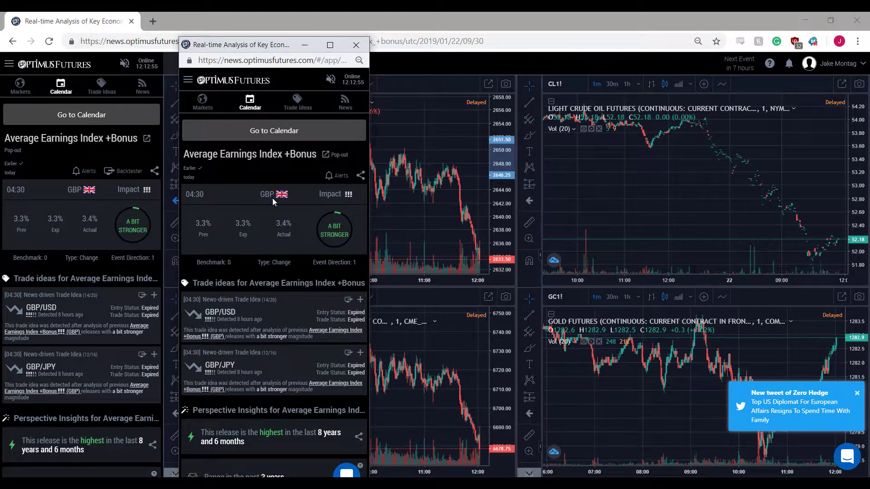
{"action": "scroll", "coordinate": [273, 197], "scroll_direction": "down", "scroll_amount": 3}
{"action": "scroll", "coordinate": [276, 254], "scroll_direction": "up", "scroll_amount": 3}
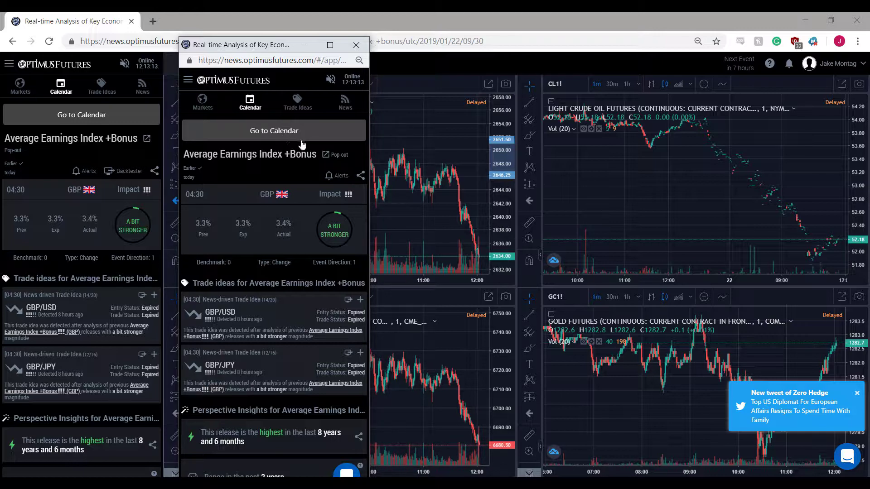
Step: Browse the full calendar, the markets section and the news feed inside the pop-out window
{"action": "left_click", "coordinate": [277, 135]}
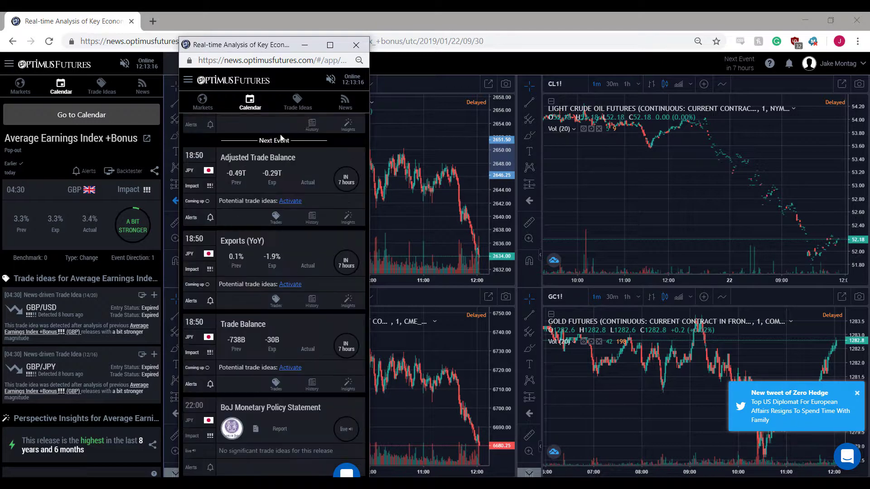
{"action": "left_click", "coordinate": [202, 102]}
{"action": "left_click", "coordinate": [252, 107]}
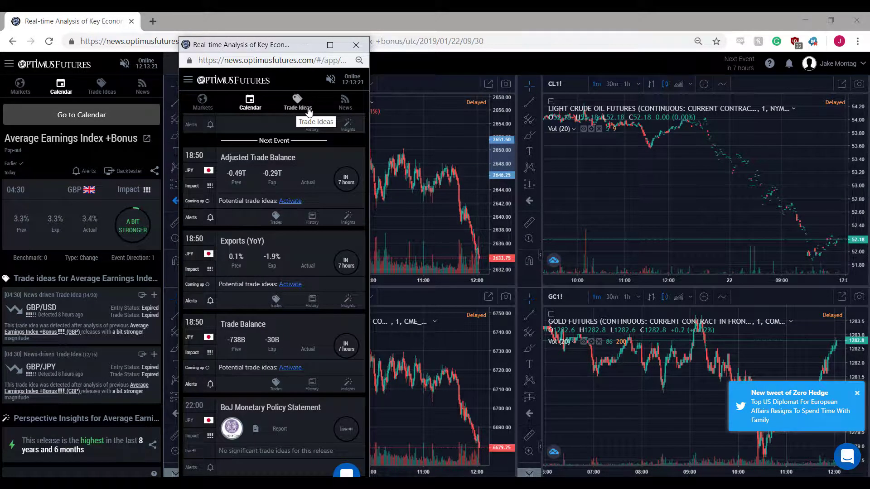
{"action": "left_click", "coordinate": [344, 107]}
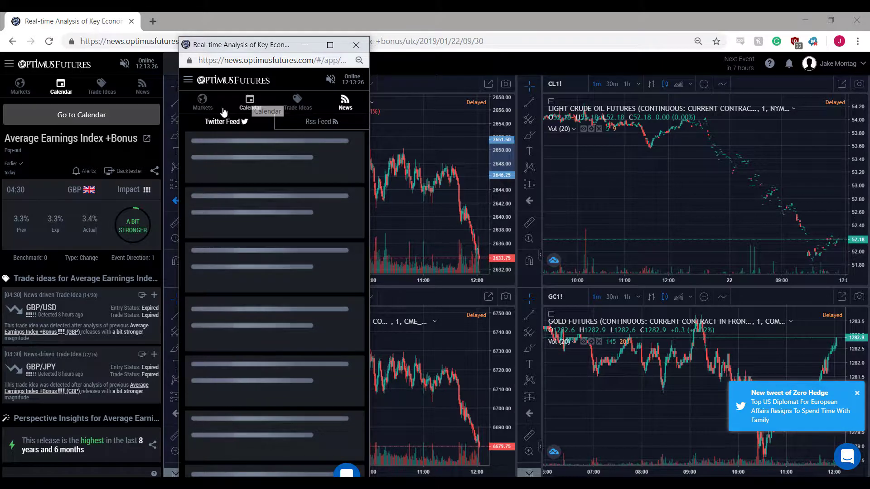
Step: Open S&P500 from the pop-out's market watchlist and review its trade ideas and economic calendar
{"action": "left_click", "coordinate": [204, 100]}
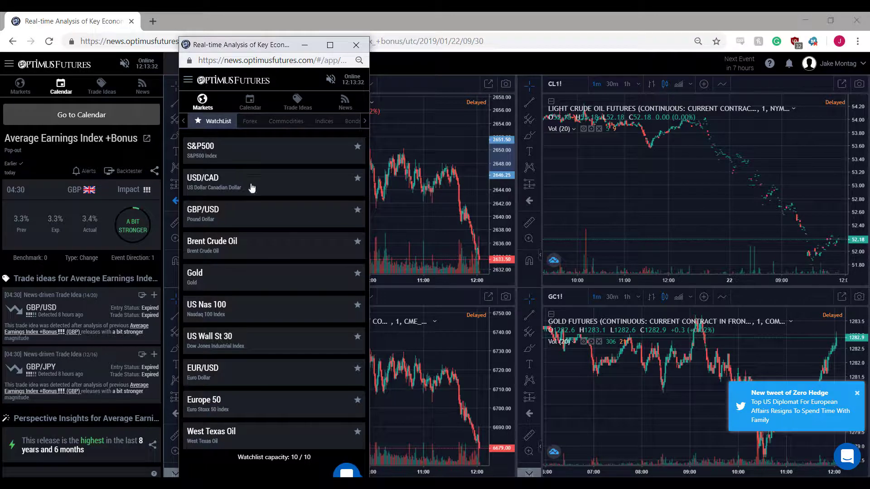
{"action": "left_click", "coordinate": [256, 151]}
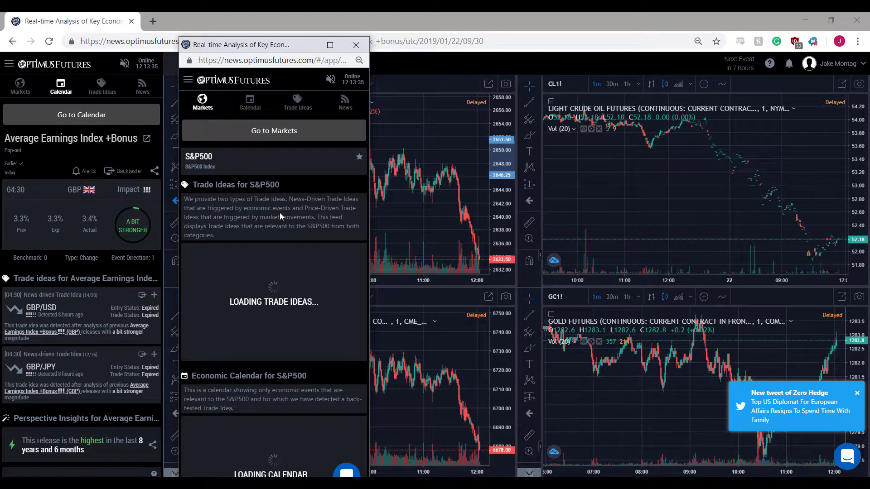
{"action": "scroll", "coordinate": [280, 213], "scroll_direction": "down", "scroll_amount": 3}
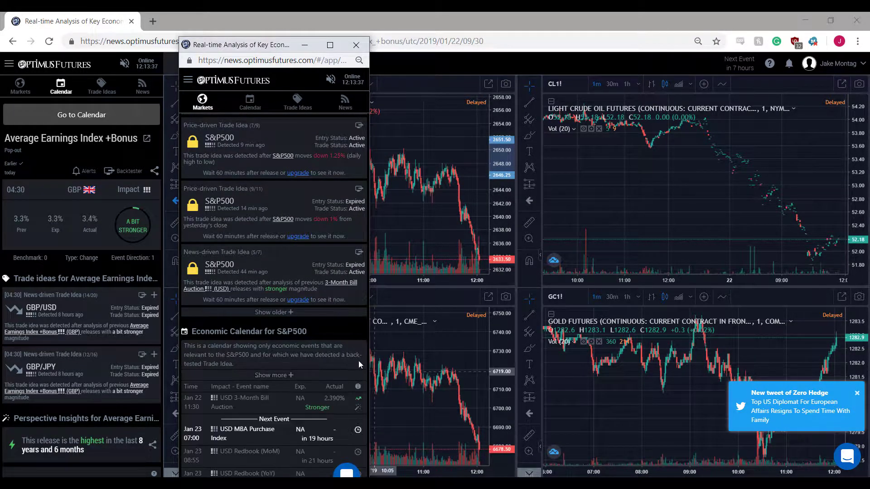
{"action": "scroll", "coordinate": [299, 334], "scroll_direction": "down", "scroll_amount": 1}
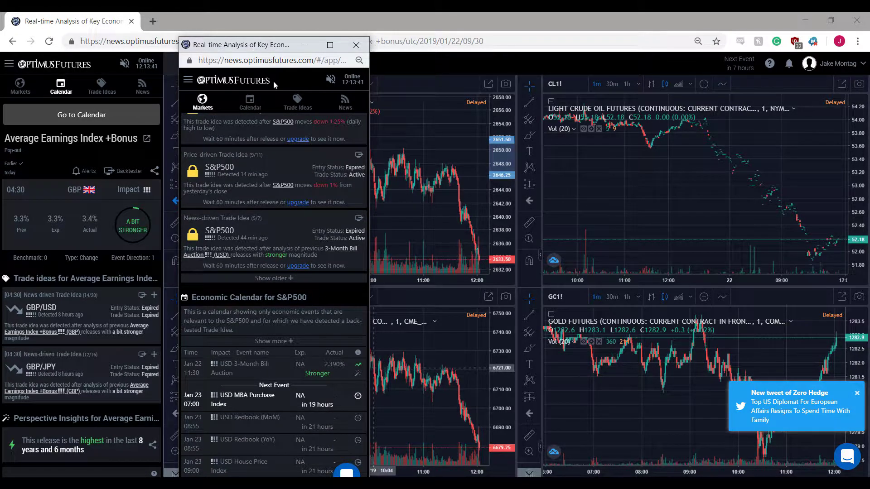
Step: Reposition the S&P500 pop-out window over the charts and close it
{"action": "left_click_drag", "start_coordinate": [266, 52], "coordinate": [252, 28]}
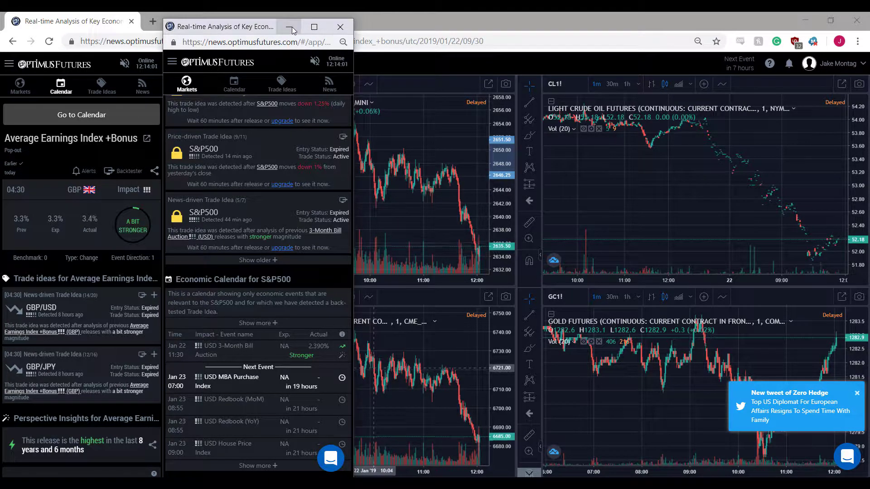
{"action": "left_click_drag", "start_coordinate": [276, 30], "coordinate": [300, 37]}
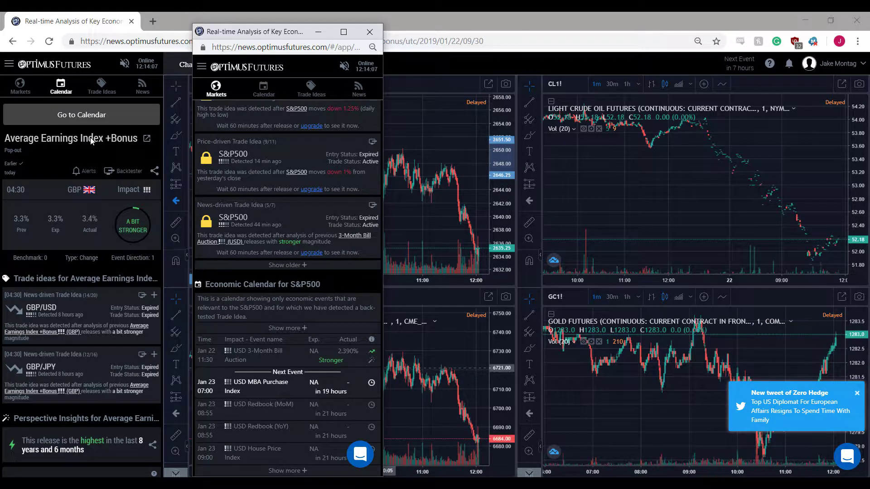
{"action": "left_click", "coordinate": [375, 38]}
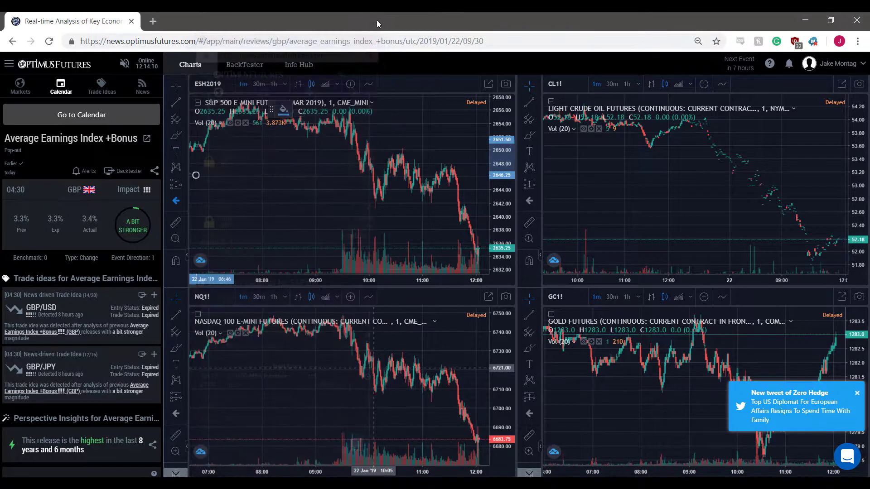
Step: Pop out the ESH2019 chart into its own window and place it over the chart grid
{"action": "left_click", "coordinate": [488, 83]}
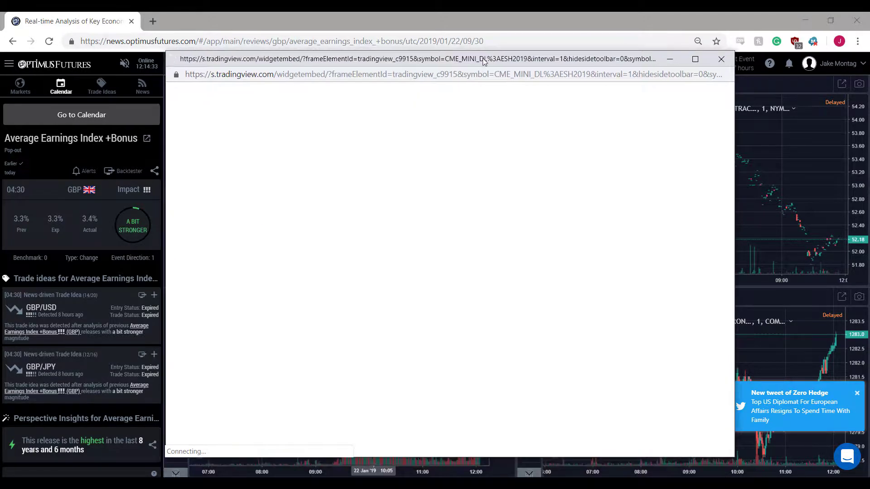
{"action": "left_click_drag", "start_coordinate": [484, 62], "coordinate": [495, 56]}
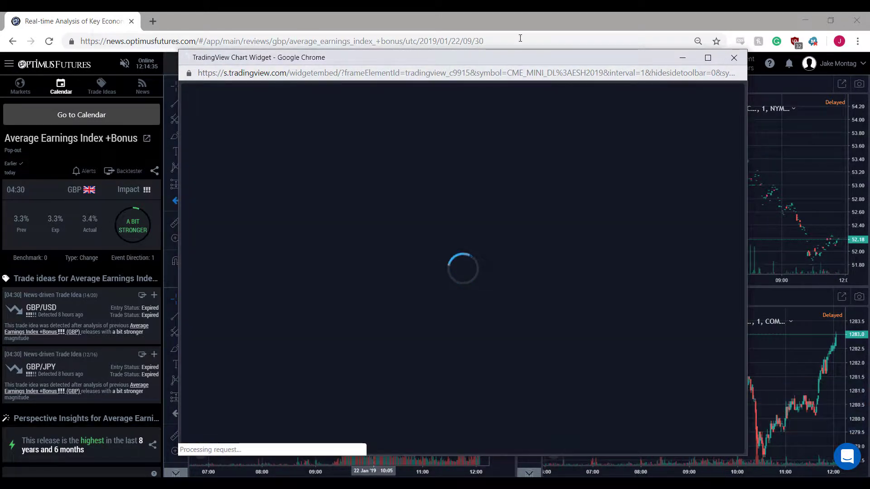
{"action": "mouse_move", "coordinate": [437, 54]}
{"action": "left_mouse_down"}
{"action": "mouse_move", "coordinate": [494, 94]}
{"action": "mouse_move", "coordinate": [445, 56]}
{"action": "mouse_move", "coordinate": [439, 40]}
{"action": "left_mouse_up"}
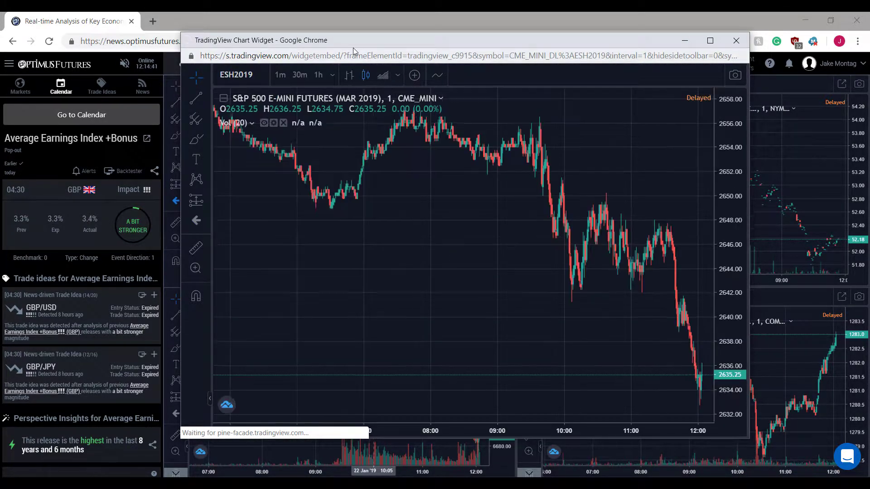
Step: Move the ESH2019 chart window around over the chart grid and minimize it
{"action": "left_click_drag", "start_coordinate": [342, 44], "coordinate": [421, 159]}
{"action": "left_click_drag", "start_coordinate": [286, 134], "coordinate": [311, 95]}
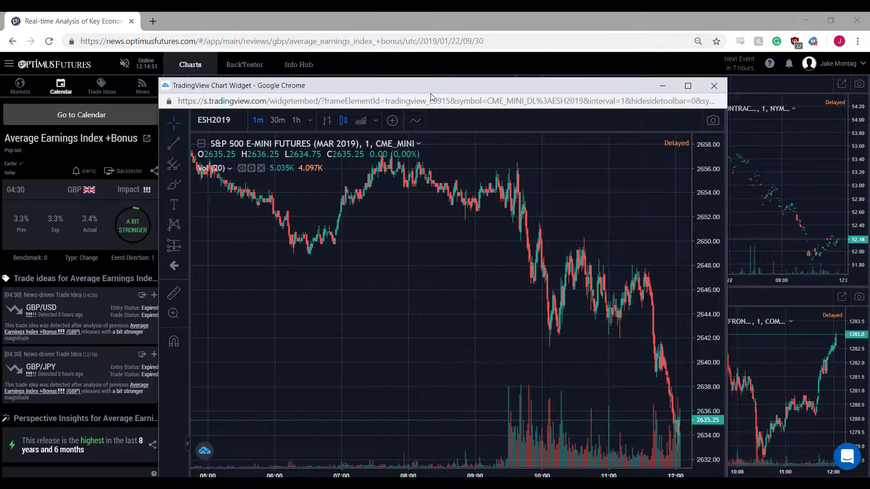
{"action": "left_click_drag", "start_coordinate": [440, 91], "coordinate": [458, 68]}
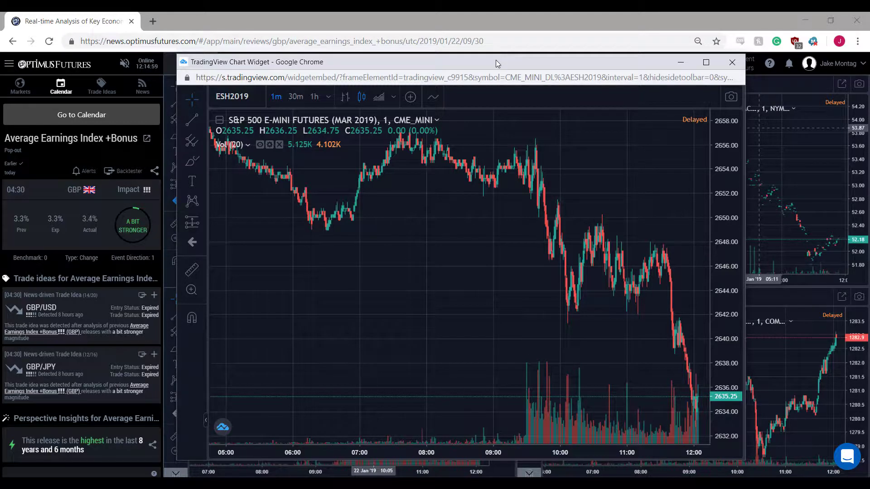
{"action": "left_click", "coordinate": [681, 62]}
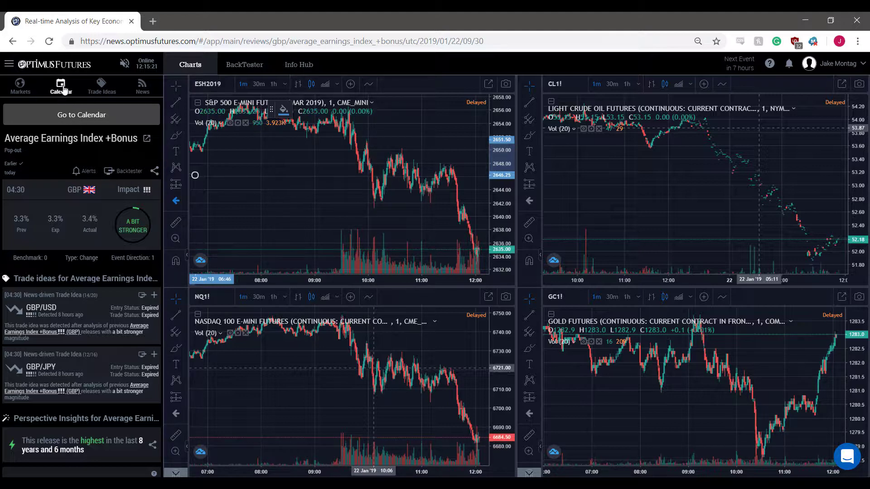
Step: Pop out the Average Earnings Index +Bonus event again and move its window over the charts
{"action": "left_click", "coordinate": [146, 138]}
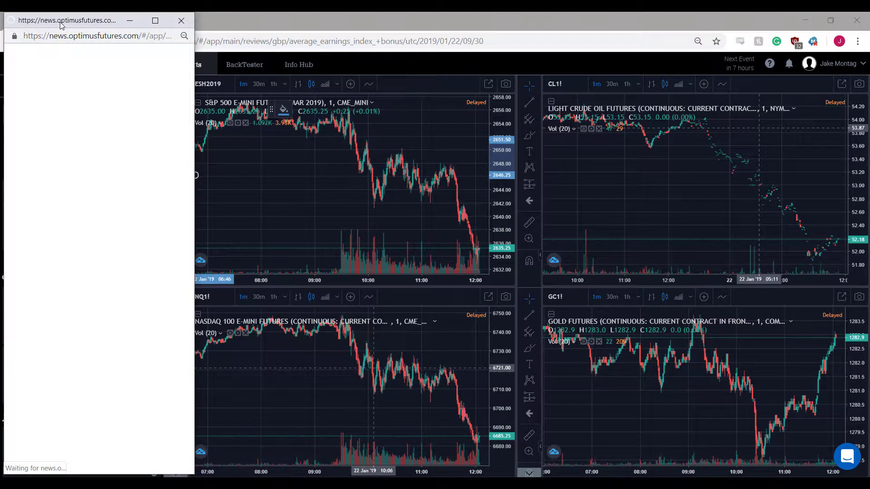
{"action": "left_click_drag", "start_coordinate": [61, 25], "coordinate": [157, 34]}
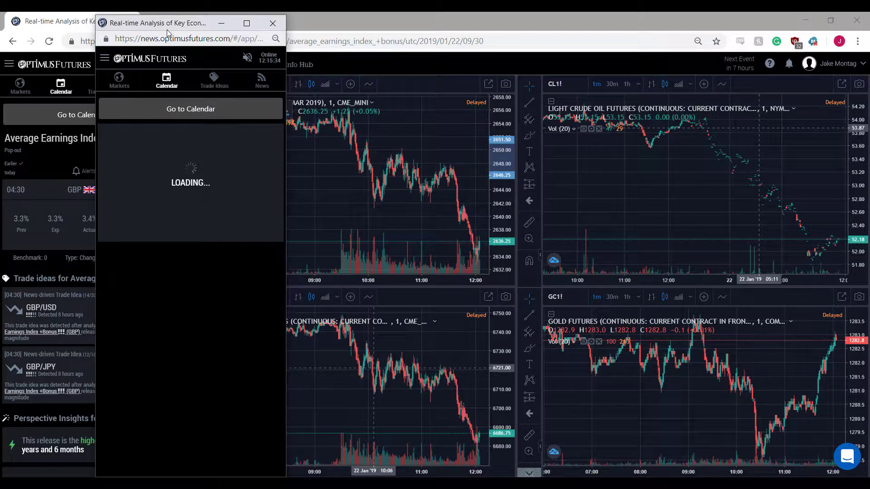
{"action": "left_click_drag", "start_coordinate": [148, 19], "coordinate": [309, 50]}
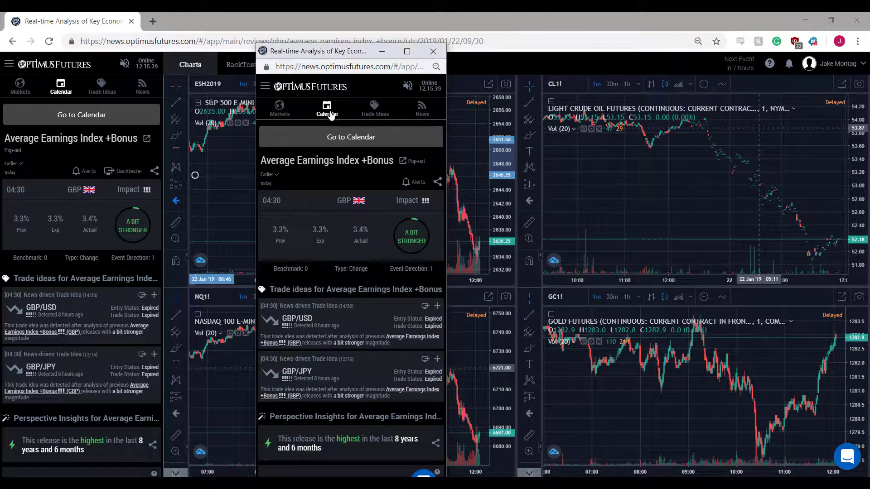
Step: View the trade ideas and the market watchlist in the event pop-out, then move the window aside and close it
{"action": "left_click", "coordinate": [372, 107]}
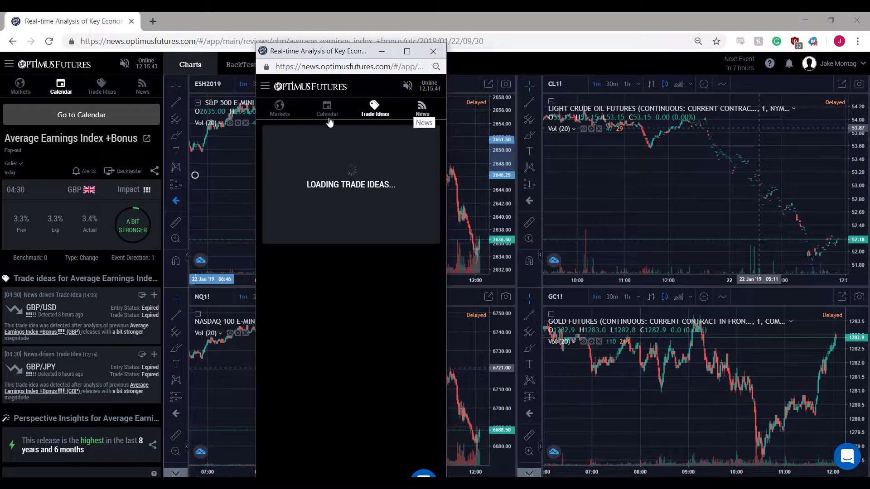
{"action": "left_click", "coordinate": [280, 109]}
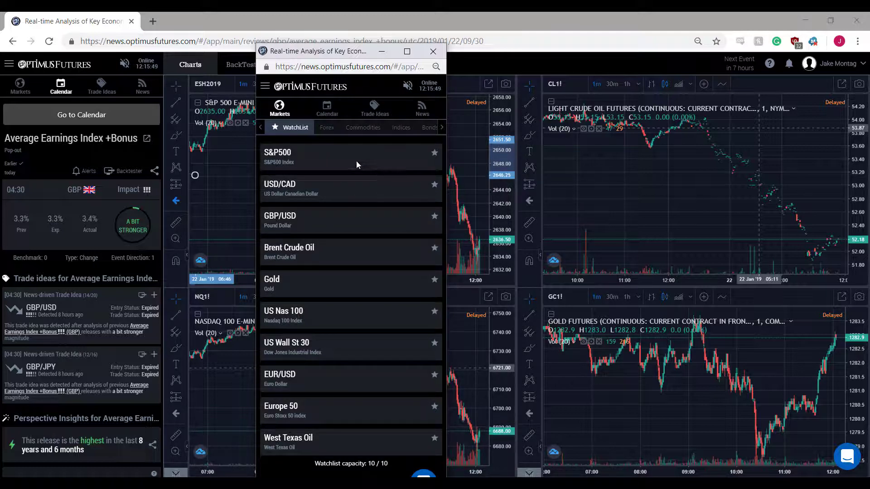
{"action": "left_click_drag", "start_coordinate": [344, 53], "coordinate": [111, 29]}
{"action": "left_click", "coordinate": [202, 26]}
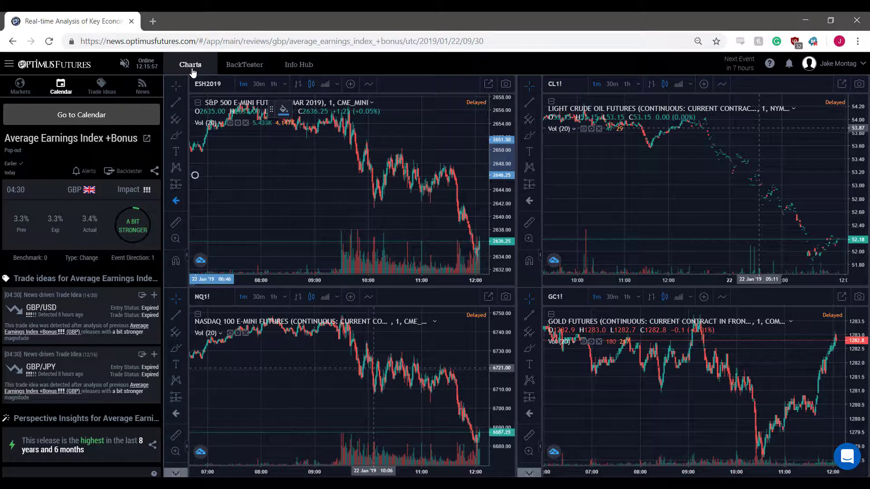
Step: Pop out the ESH2019 chart once more and move its window up over the chart grid
{"action": "left_click", "coordinate": [488, 84]}
{"action": "left_click_drag", "start_coordinate": [488, 86], "coordinate": [533, 157]}
{"action": "left_click", "coordinate": [489, 84]}
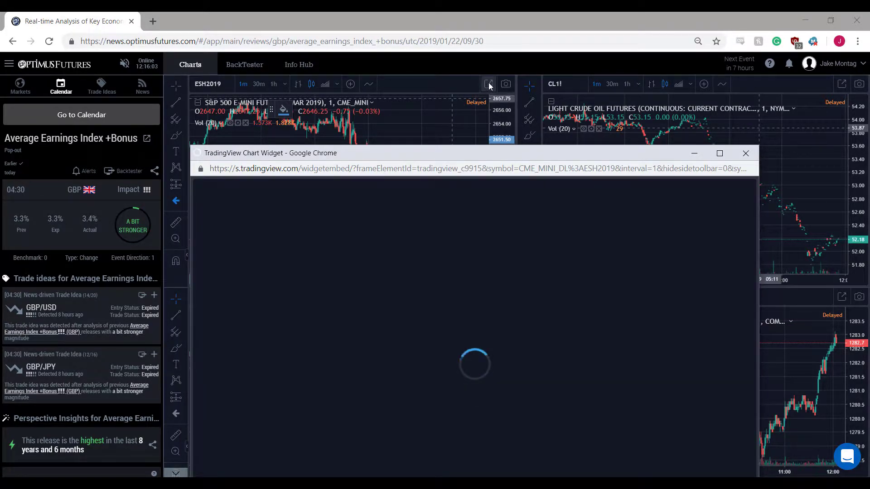
{"action": "left_click_drag", "start_coordinate": [478, 153], "coordinate": [474, 65]}
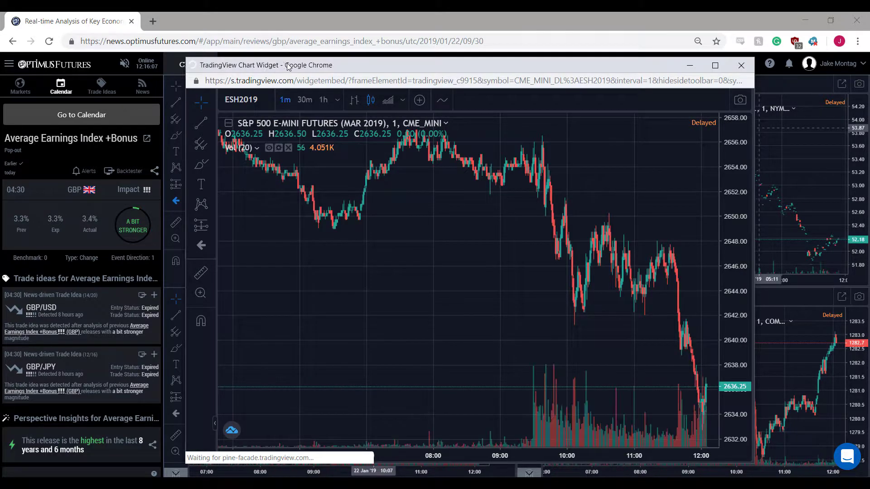